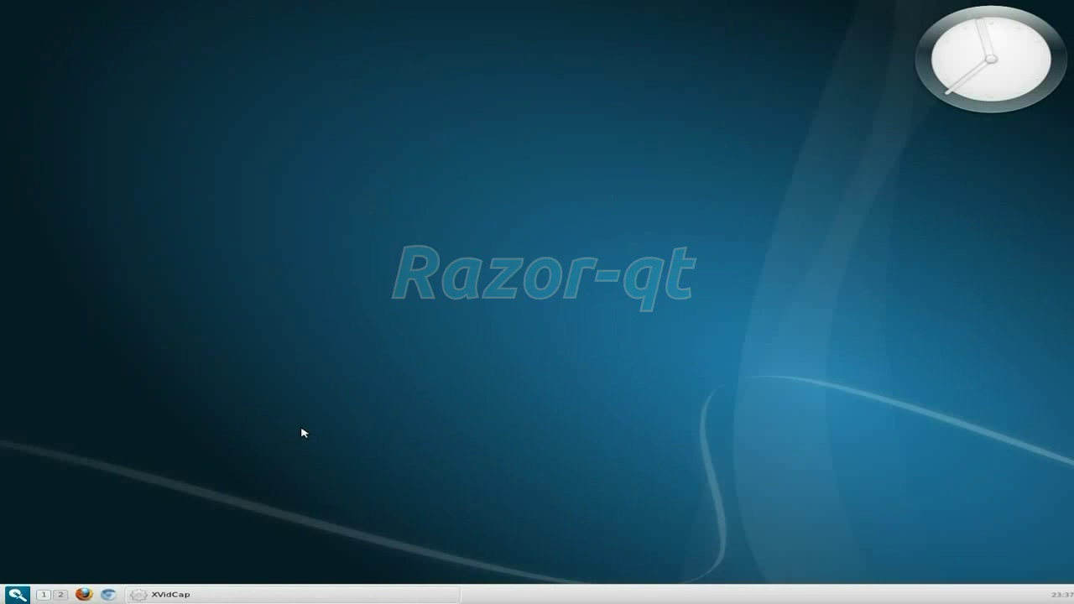
# Step: Browse the Preferences and Razor-qt settings submenus of the application menu, then close the menus
pyautogui.click(17, 594)
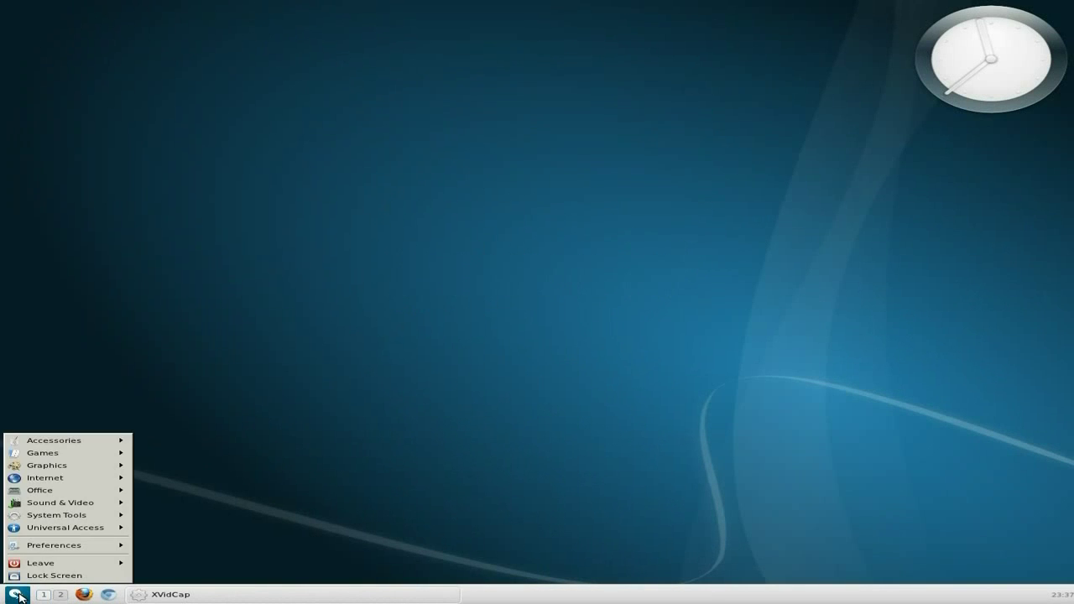
pyautogui.moveTo(48, 551)
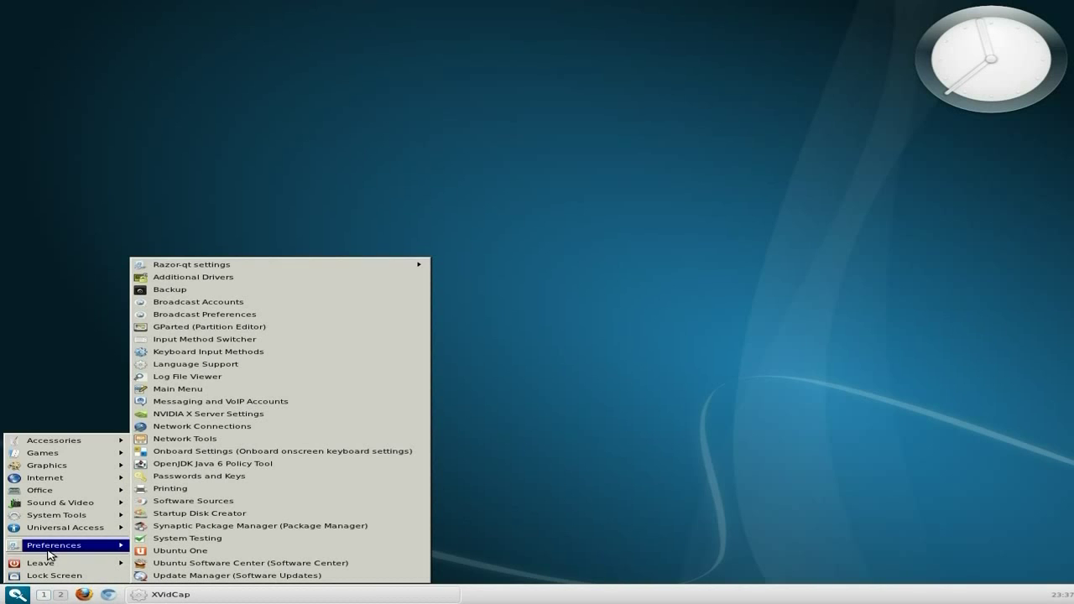
pyautogui.moveTo(50, 530)
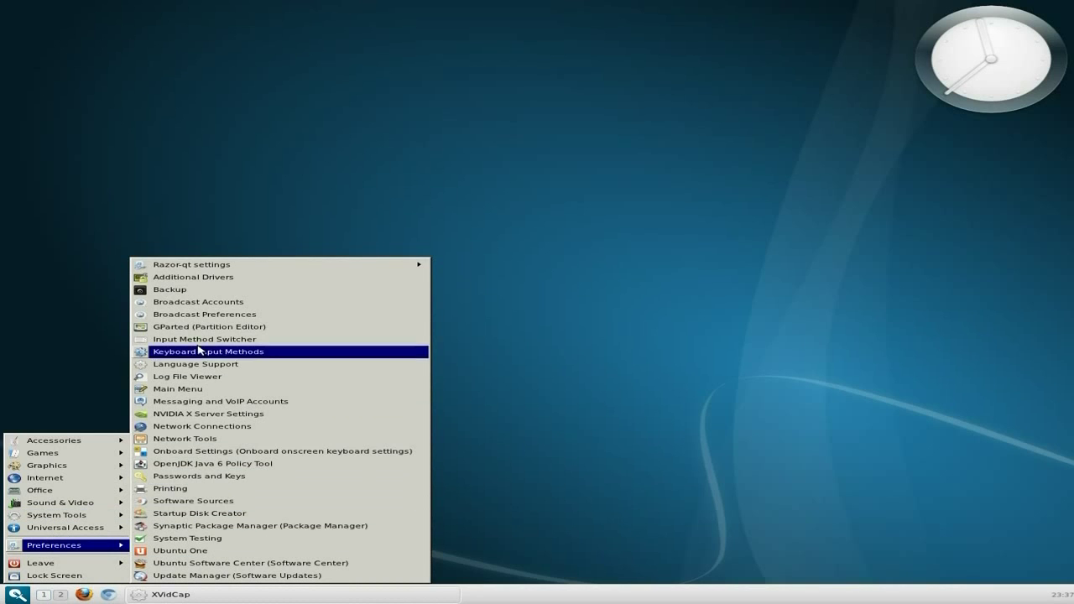
pyautogui.moveTo(207, 267)
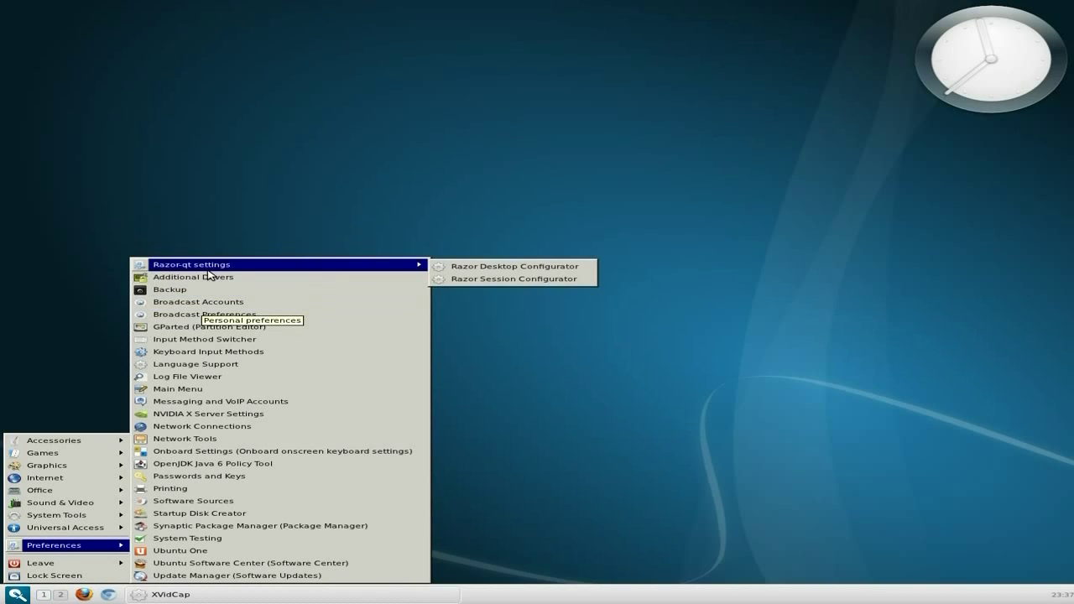
pyautogui.click(100, 372)
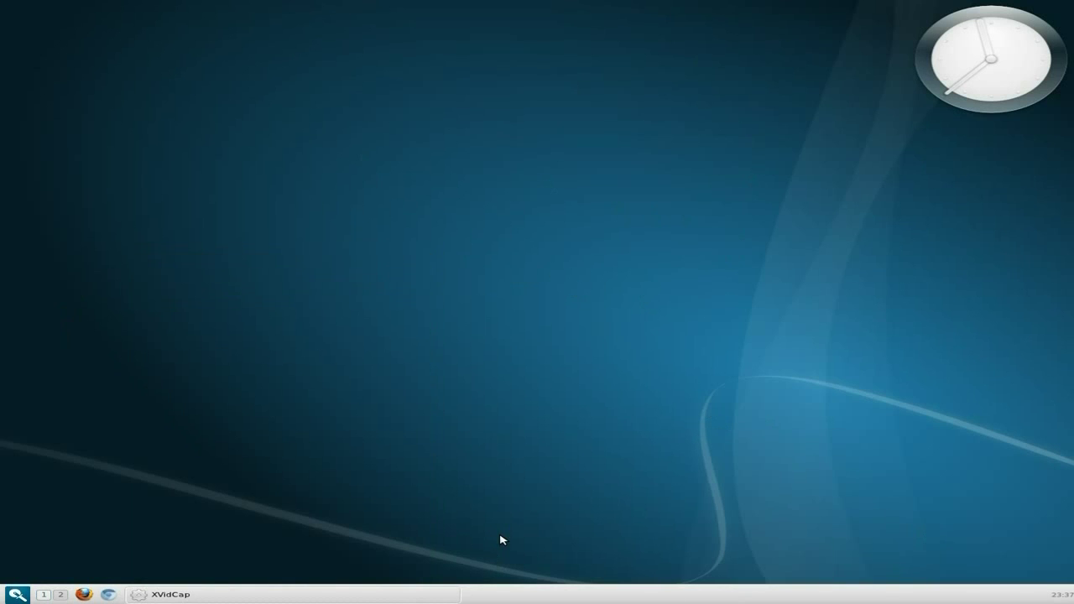
pyautogui.click(84, 594)
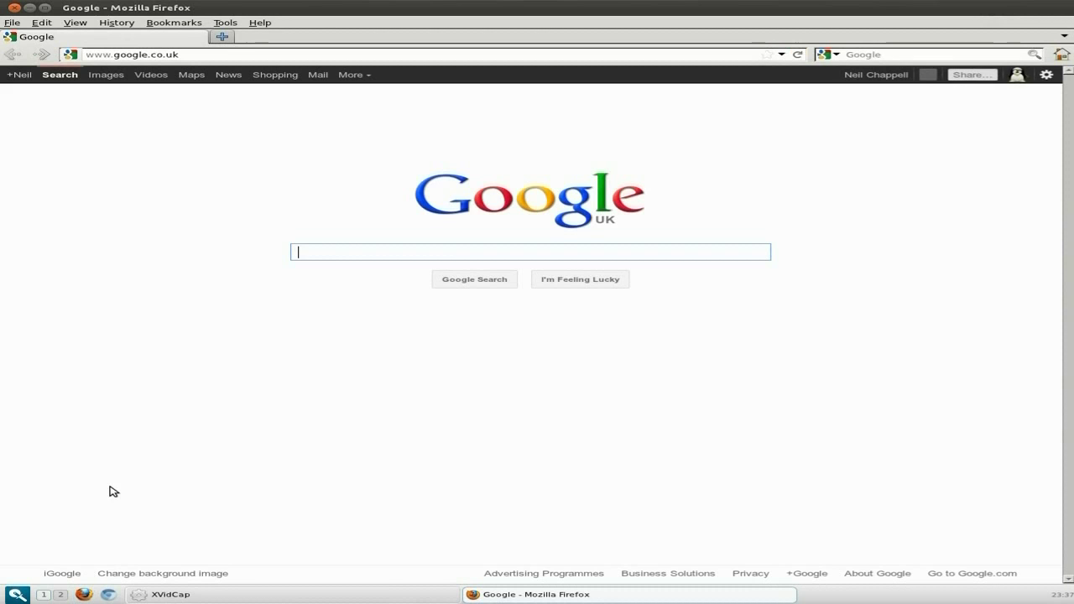
pyautogui.click(177, 24)
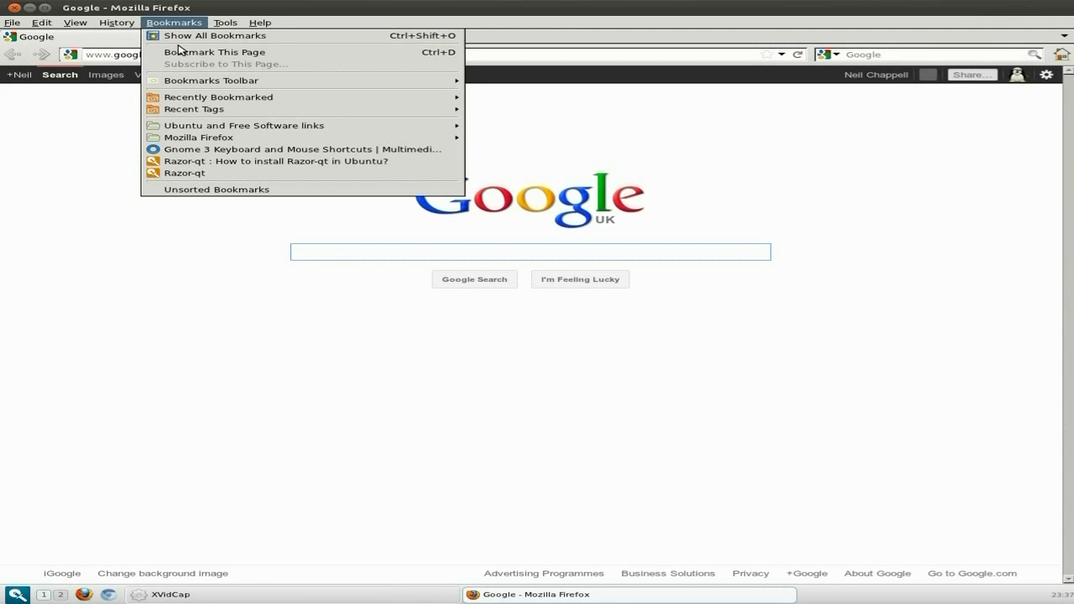
pyautogui.click(199, 172)
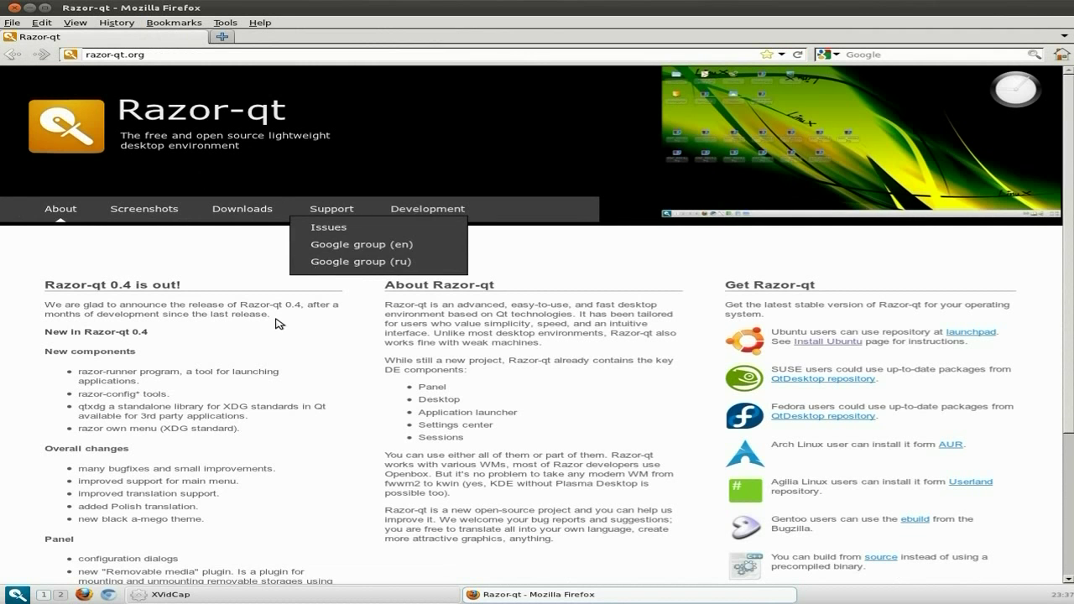
pyautogui.scroll(-2, 319, 324)
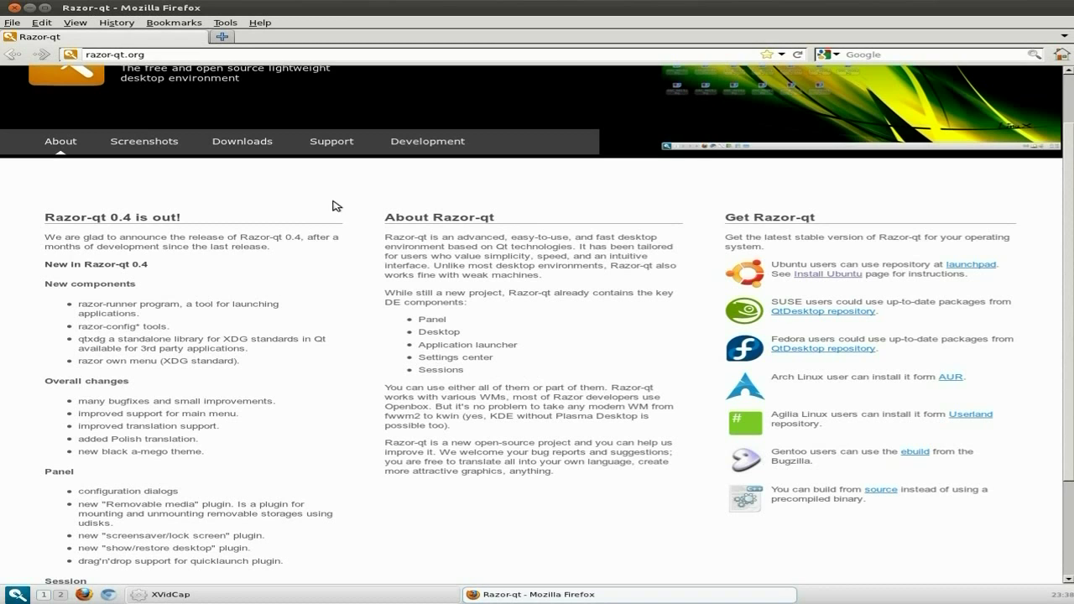
pyautogui.click(14, 9)
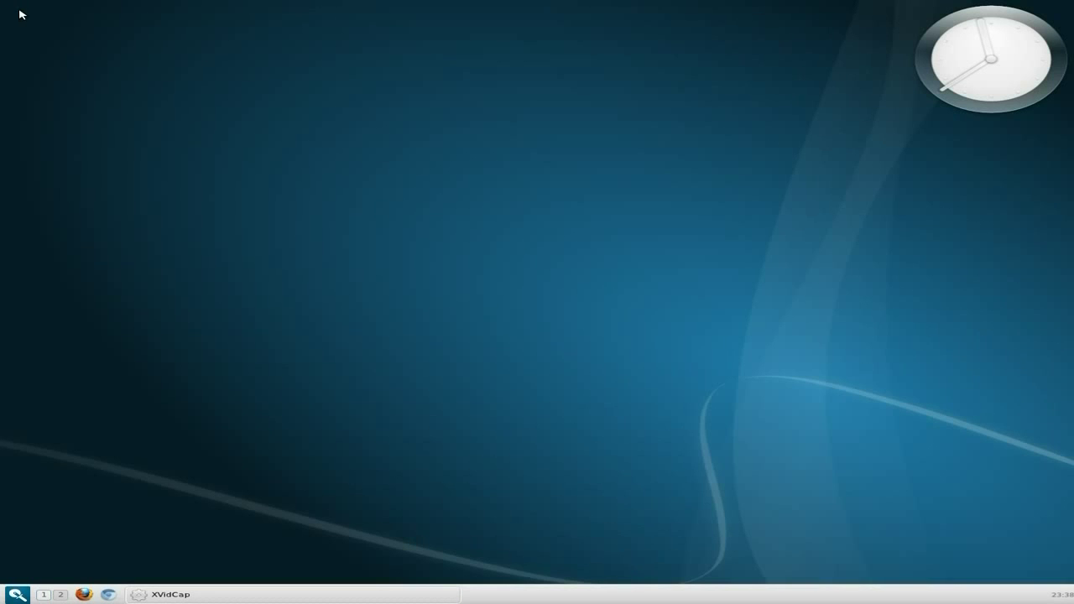
pyautogui.click(18, 595)
pyautogui.moveTo(72, 445)
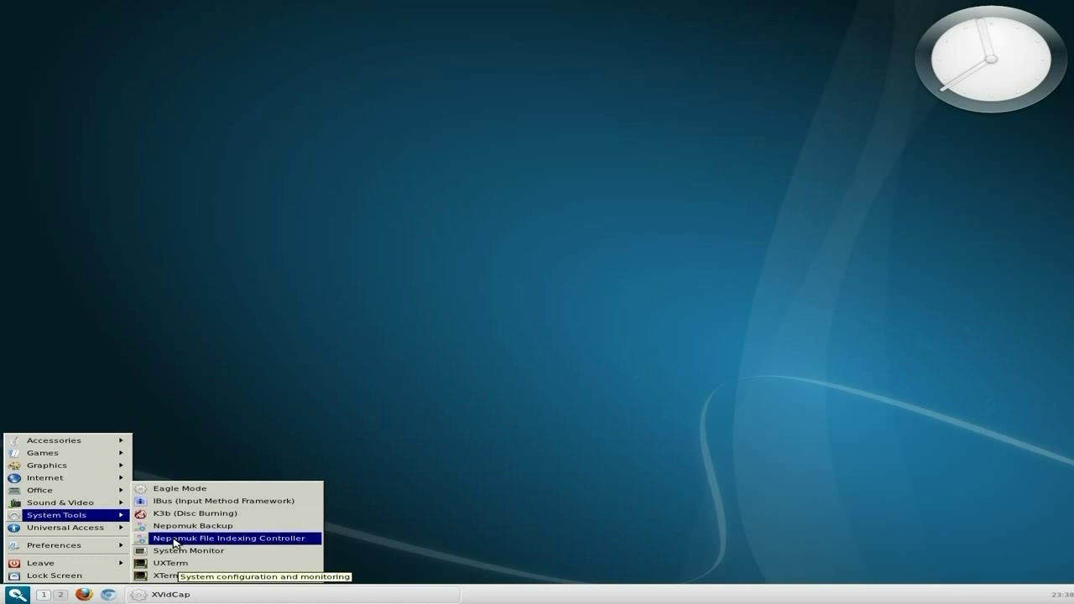
pyautogui.click(178, 550)
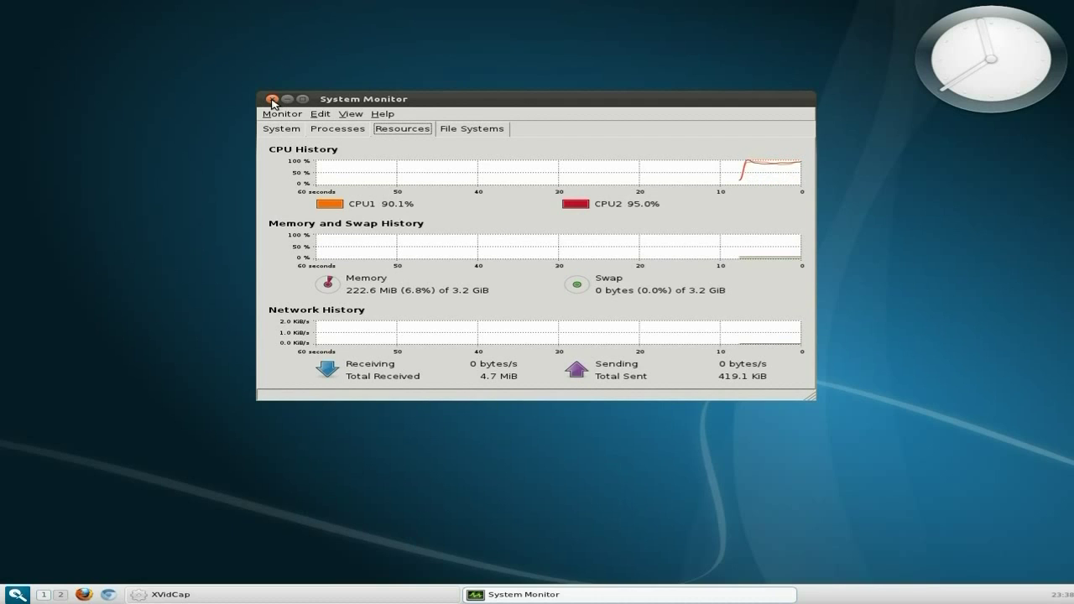
pyautogui.click(272, 100)
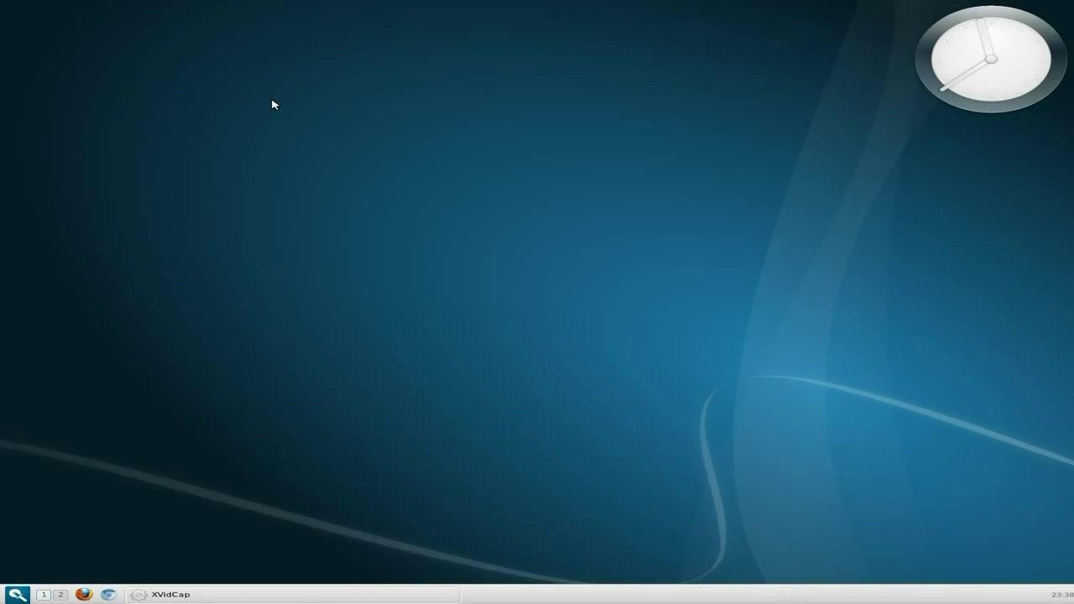
pyautogui.click(18, 597)
pyautogui.moveTo(50, 547)
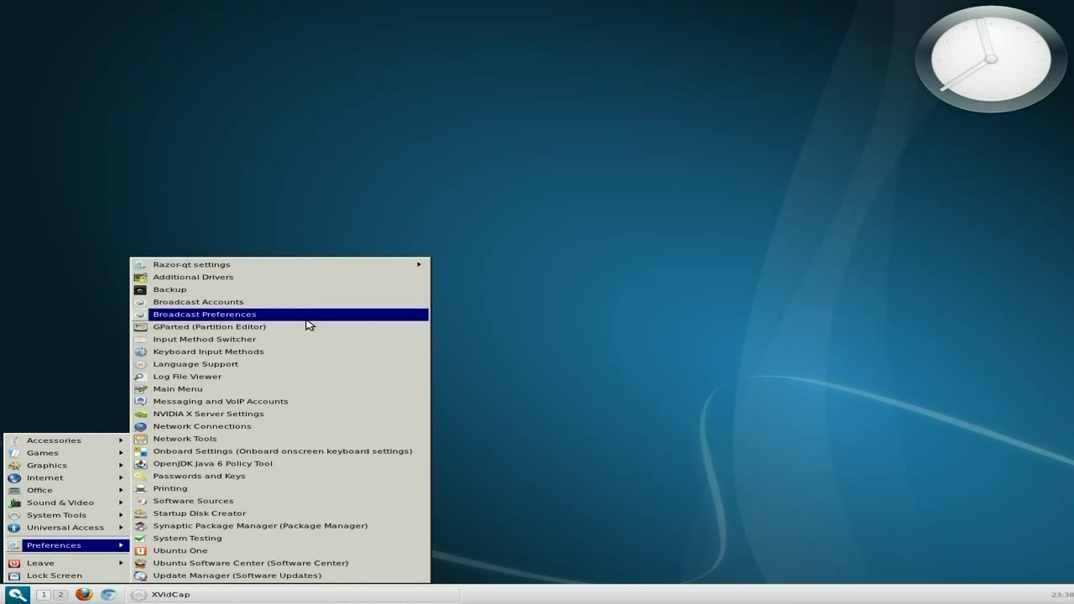
pyautogui.moveTo(312, 267)
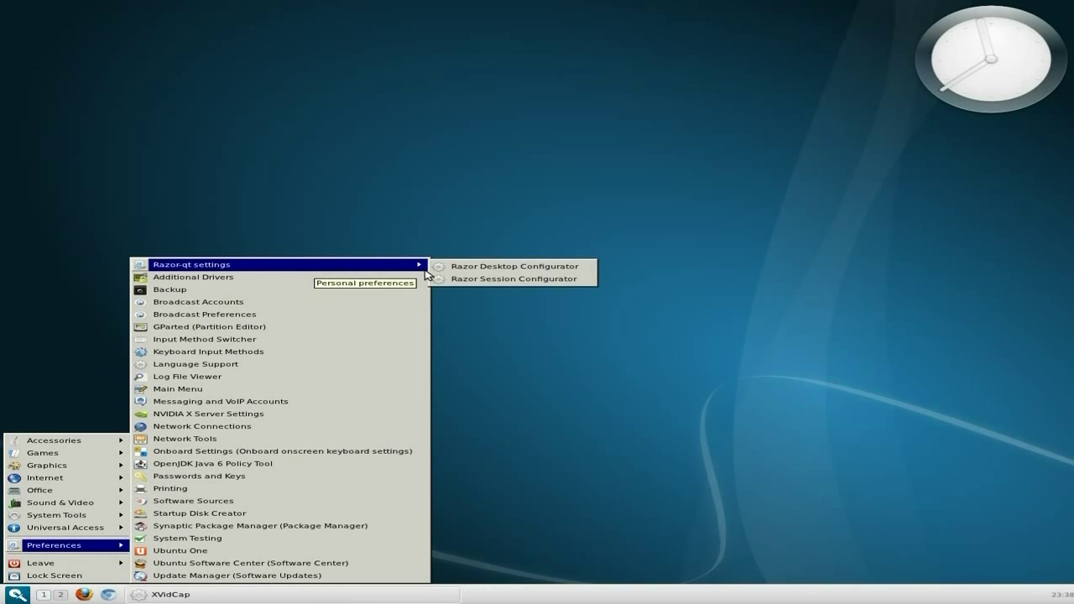
pyautogui.click(462, 268)
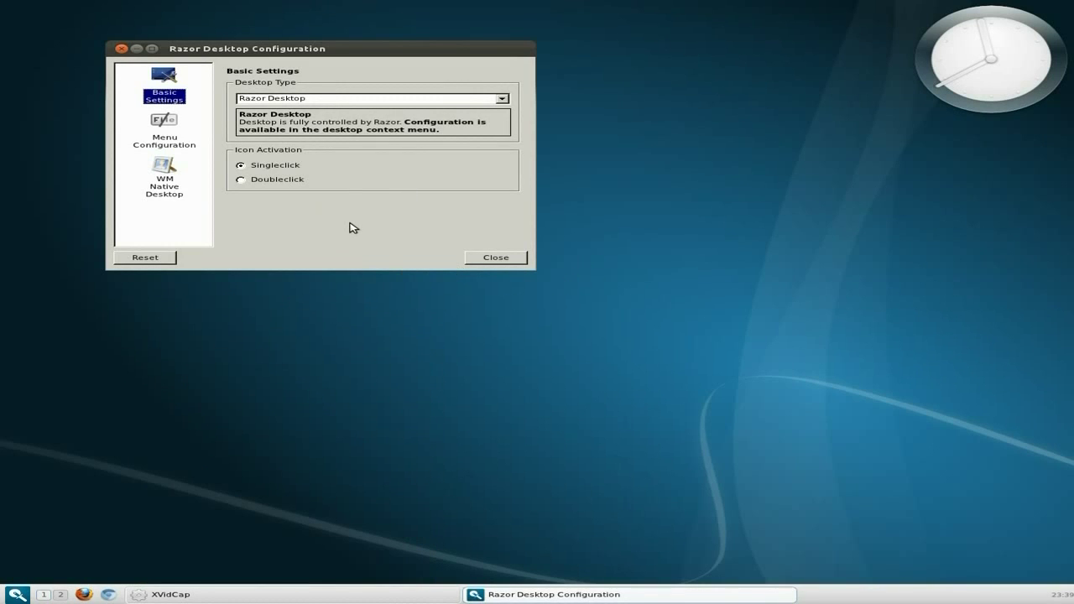
pyautogui.click(494, 258)
pyautogui.rightClick(384, 241)
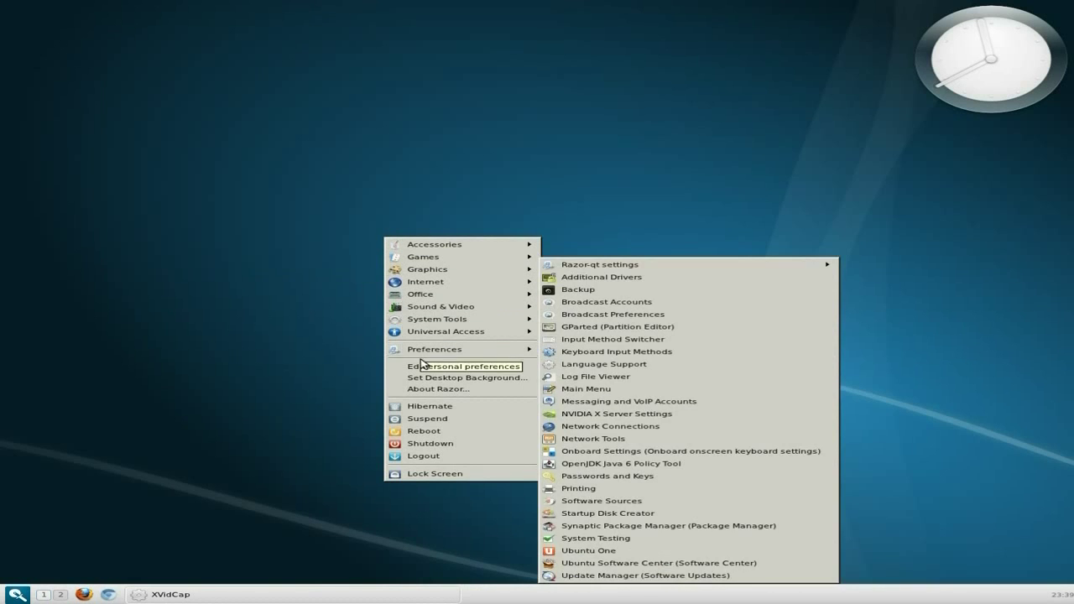
pyautogui.click(426, 389)
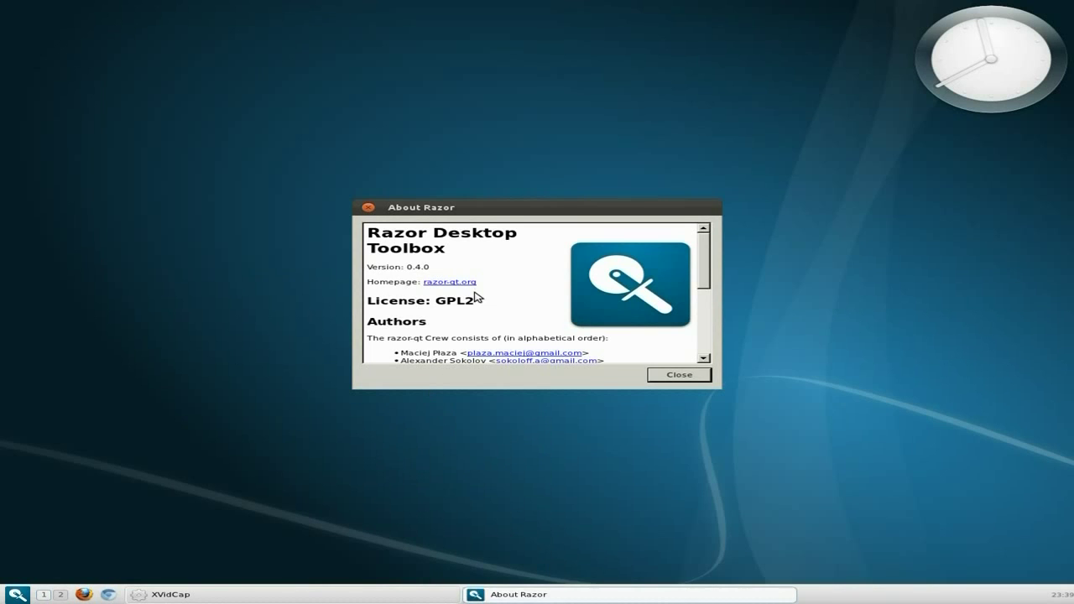
pyautogui.scroll(-1, 529, 271)
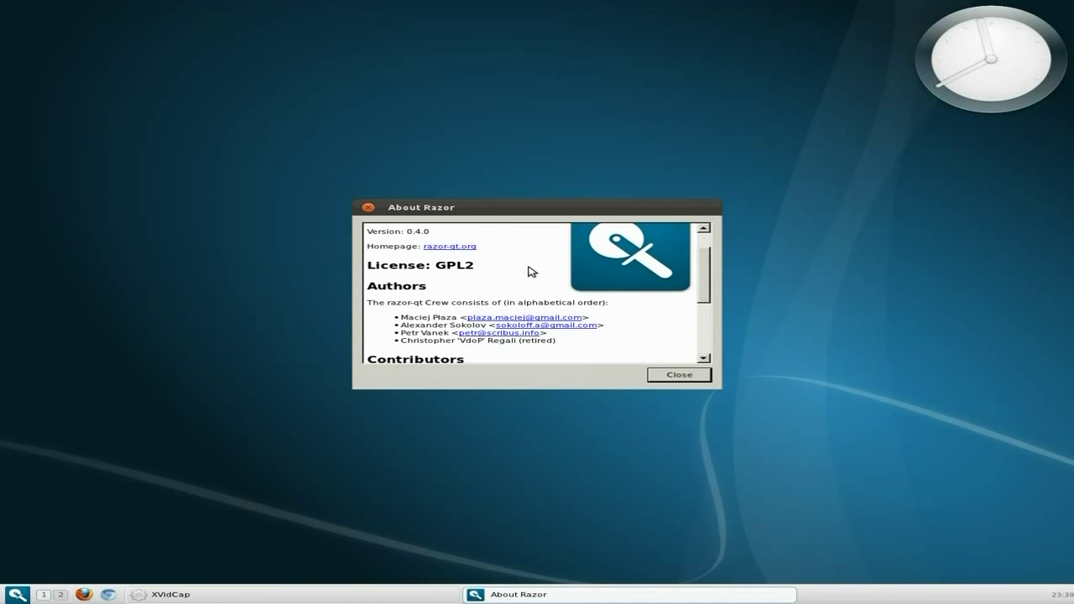
pyautogui.scroll(-1, 528, 271)
pyautogui.scroll(-1, 575, 277)
pyautogui.scroll(-2, 585, 280)
pyautogui.scroll(5, 585, 280)
pyautogui.click(671, 375)
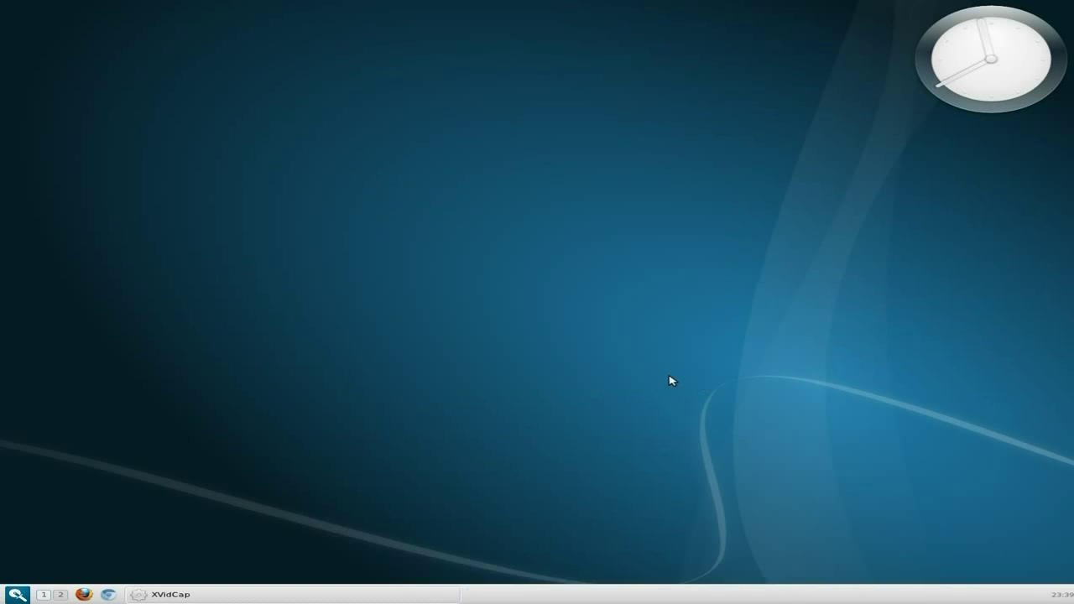
# Step: Open Desktop Background Settings from the desktop context menu and cancel without changes
pyautogui.rightClick(440, 243)
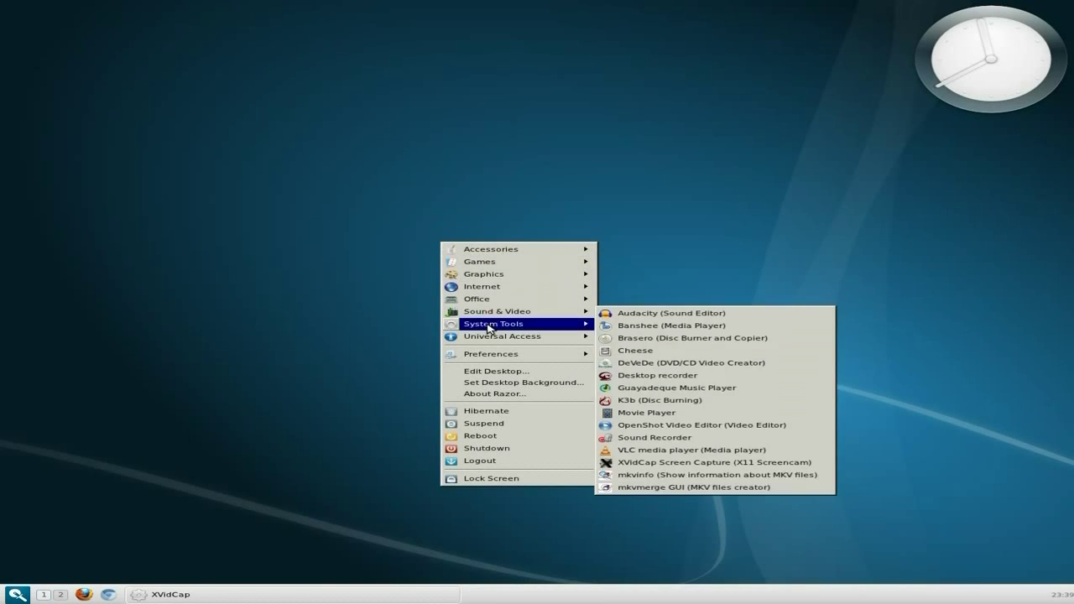
pyautogui.click(518, 385)
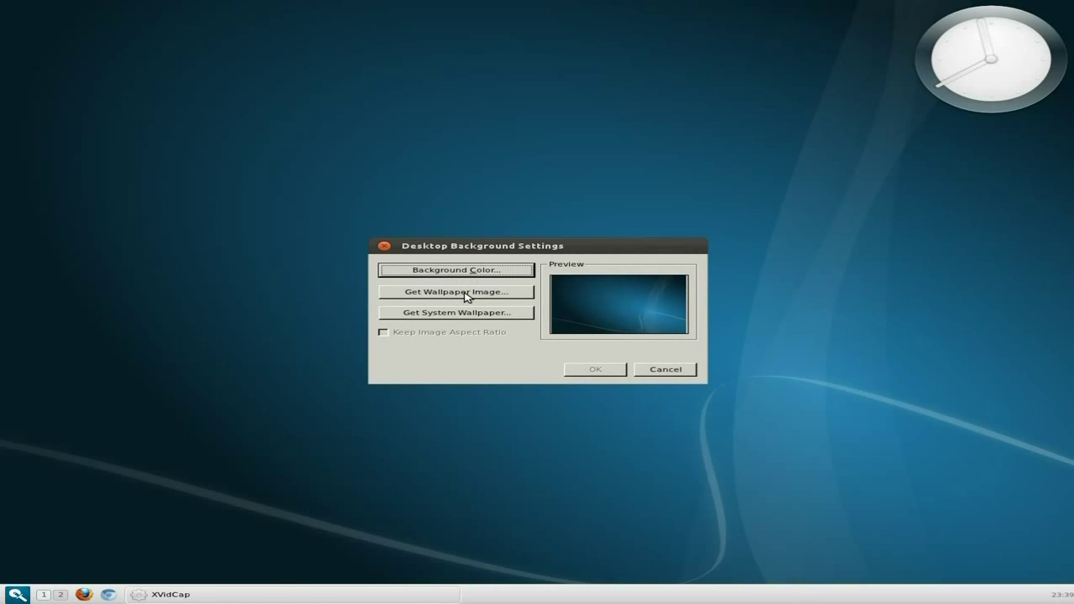
pyautogui.click(662, 370)
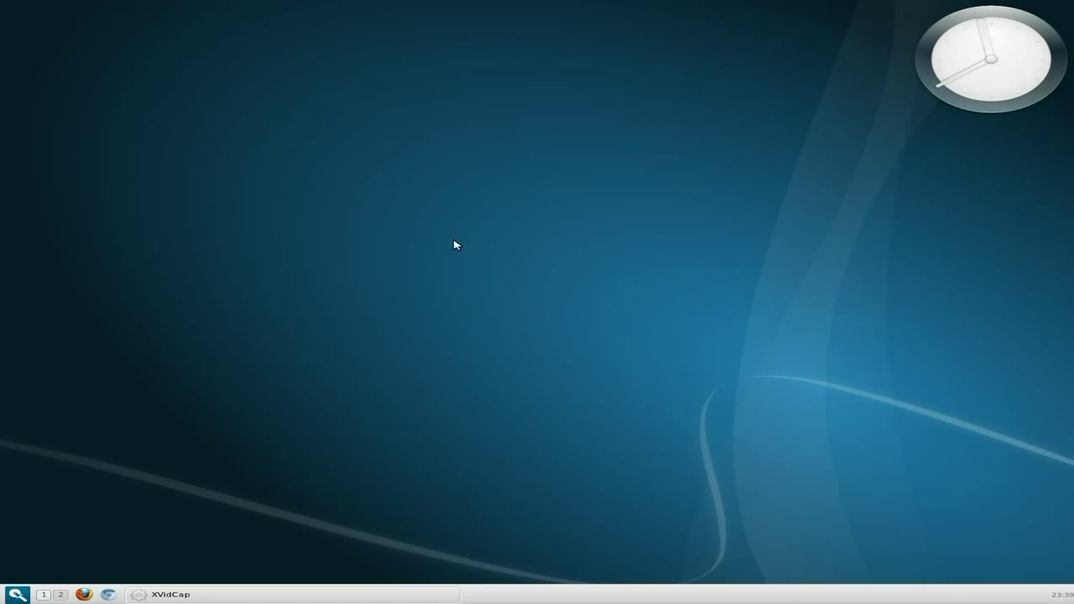
# Step: Open Razor Session Configurator and view its Default Applications, Autostart and Environment pages
pyautogui.rightClick(411, 106)
pyautogui.moveTo(476, 217)
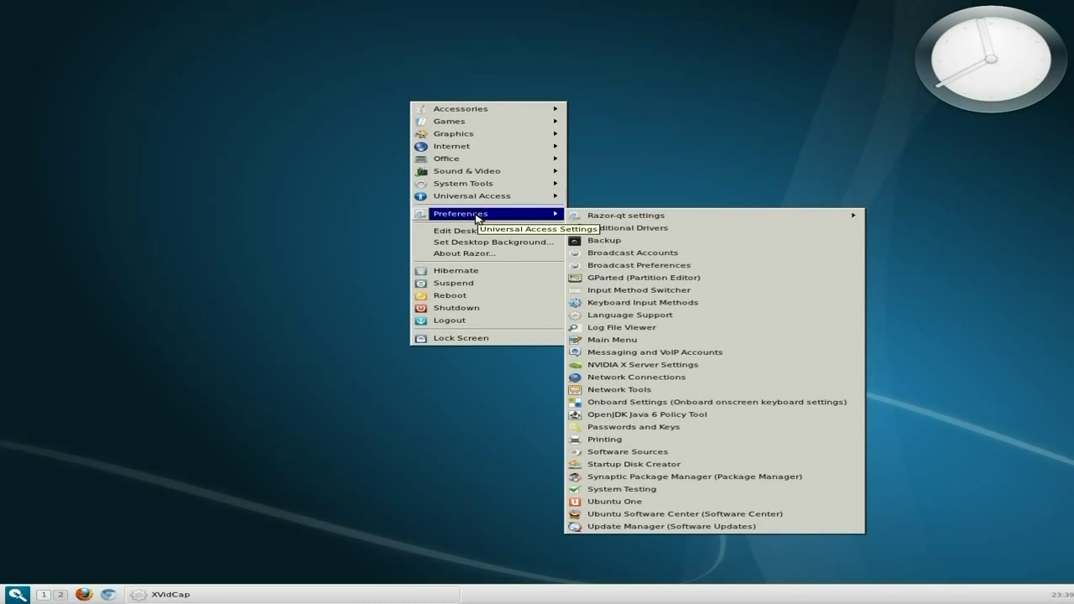
pyautogui.moveTo(590, 221)
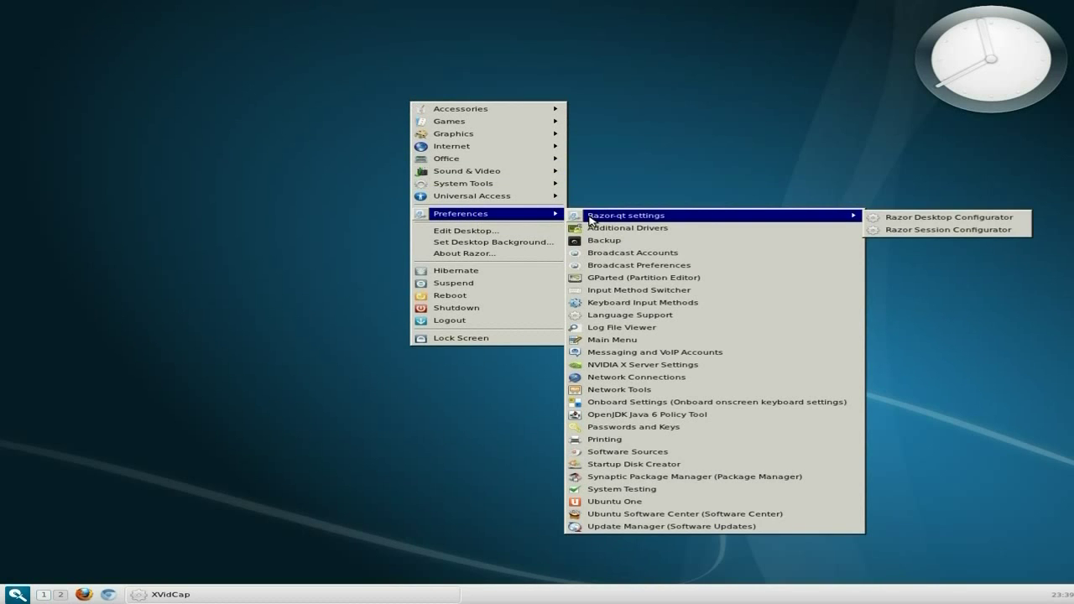
pyautogui.click(898, 230)
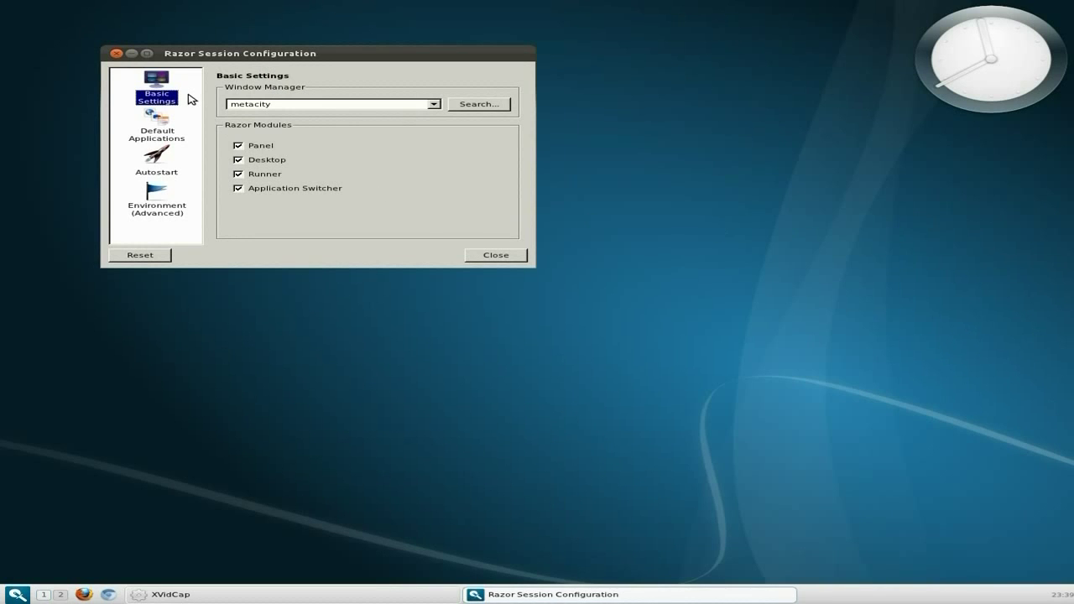
pyautogui.click(167, 133)
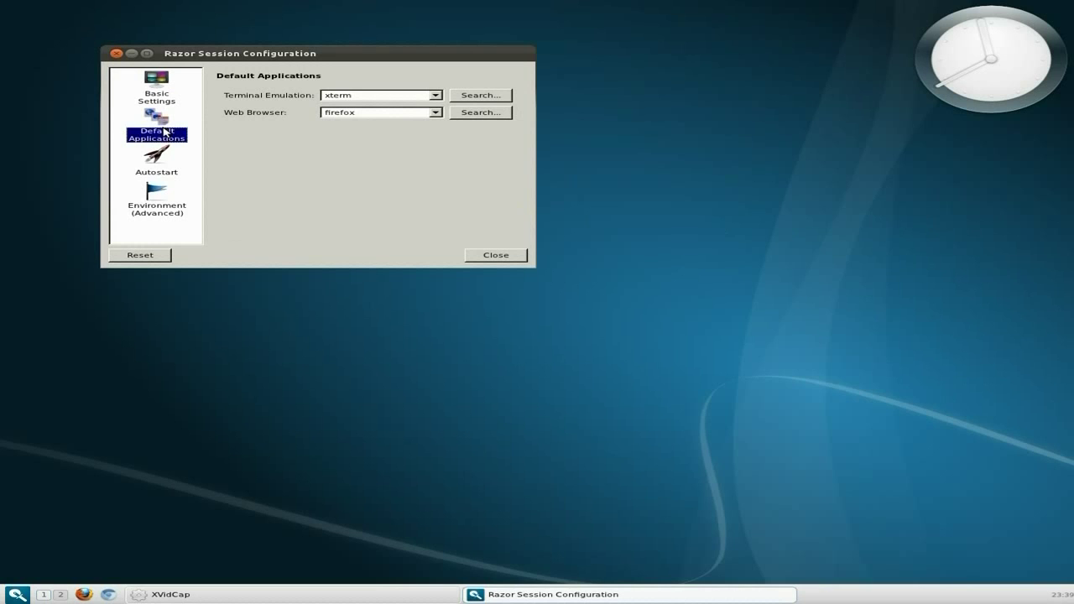
pyautogui.click(164, 167)
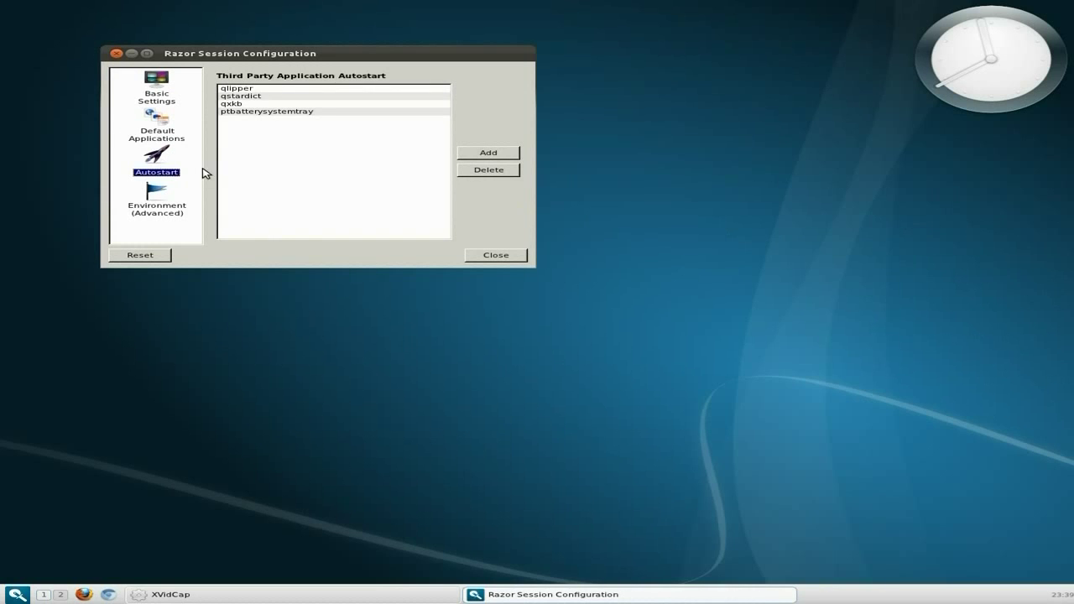
pyautogui.click(149, 189)
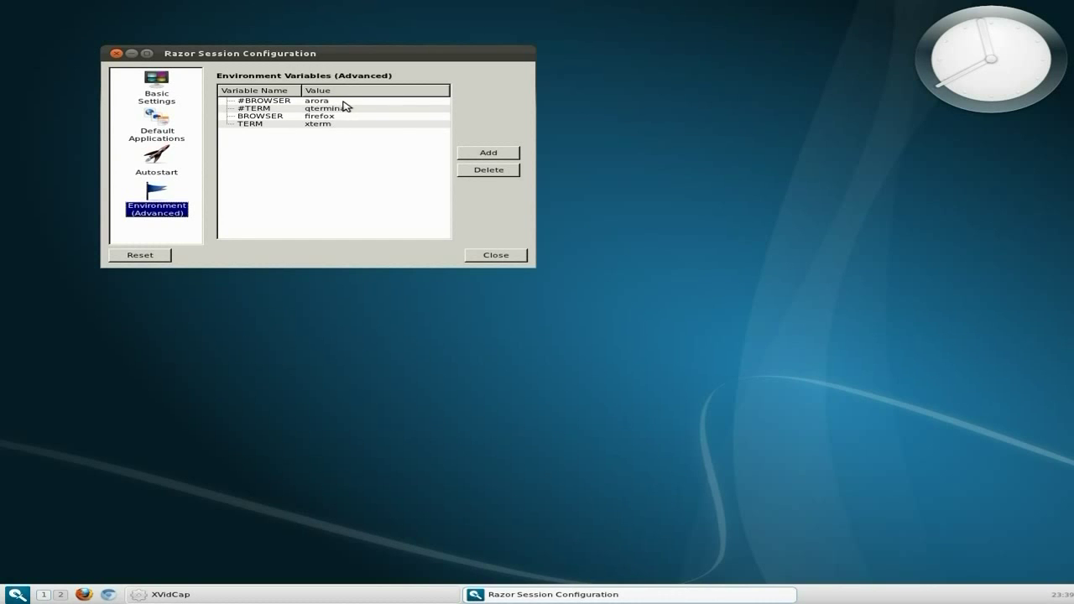
# Step: Close the session configurator, then launch Chromium from the quicklaunch and close it again
pyautogui.click(496, 255)
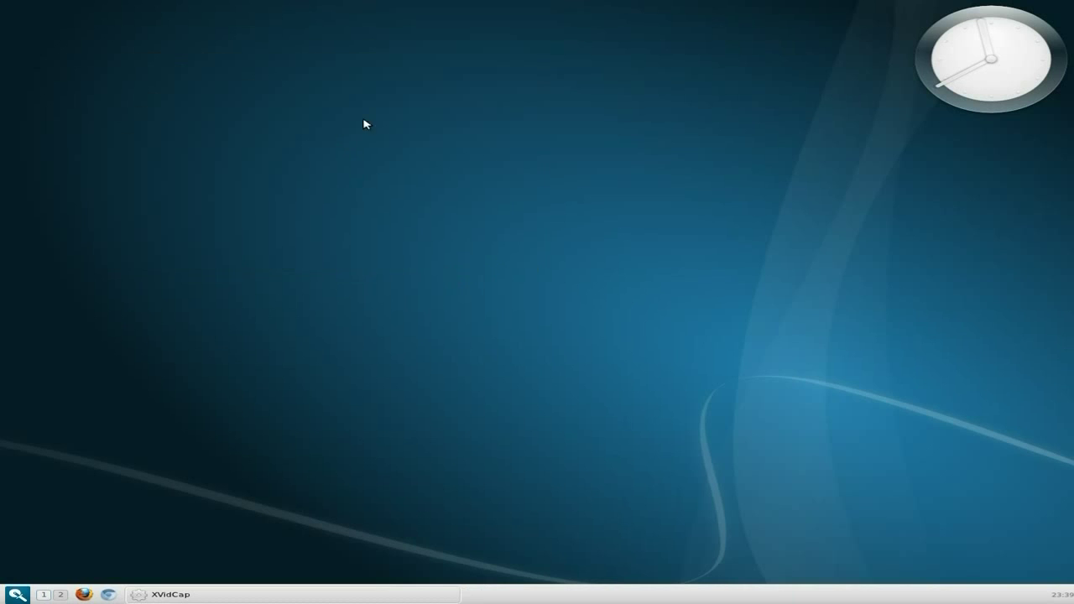
pyautogui.rightClick(420, 85)
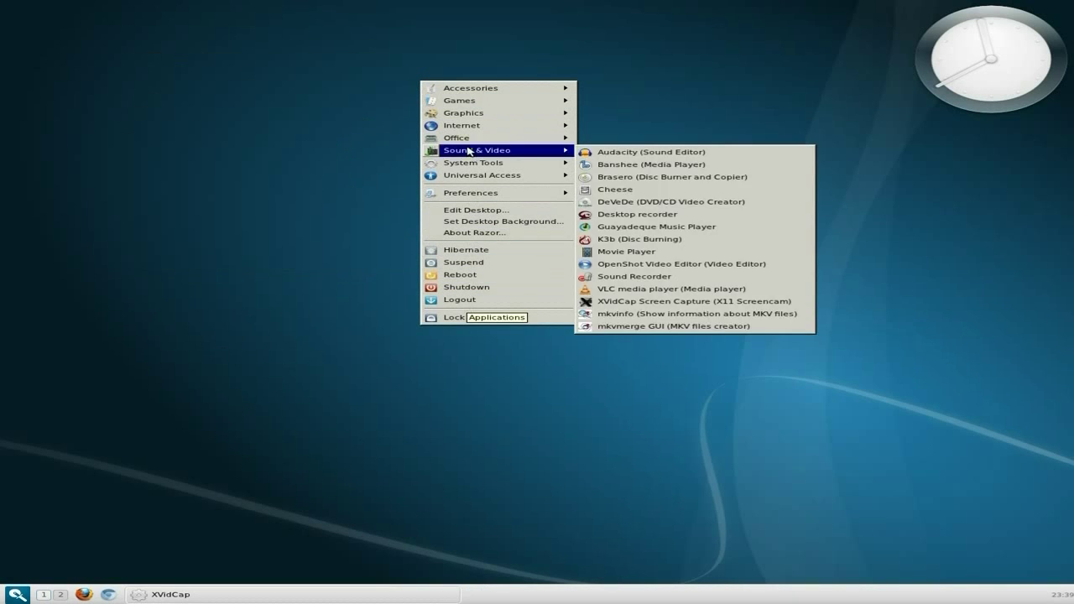
pyautogui.click(772, 211)
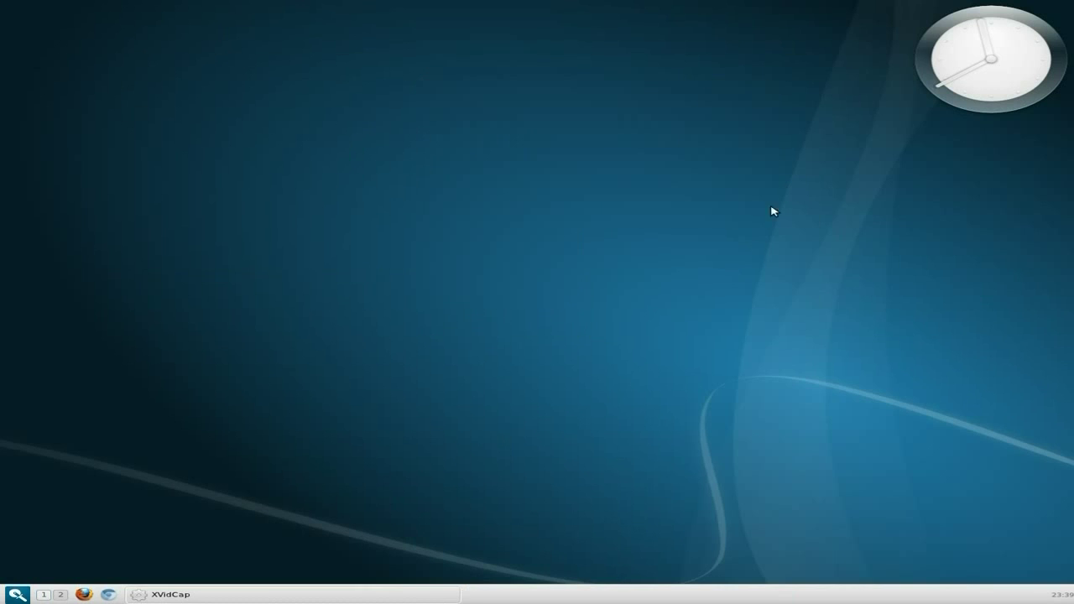
pyautogui.click(108, 594)
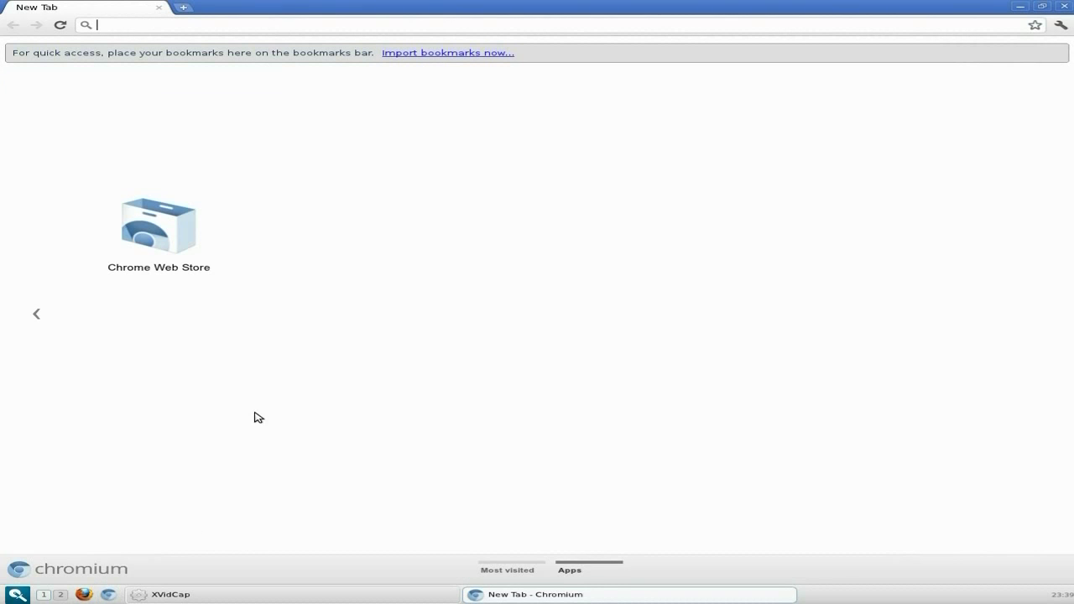
pyautogui.click(1069, 7)
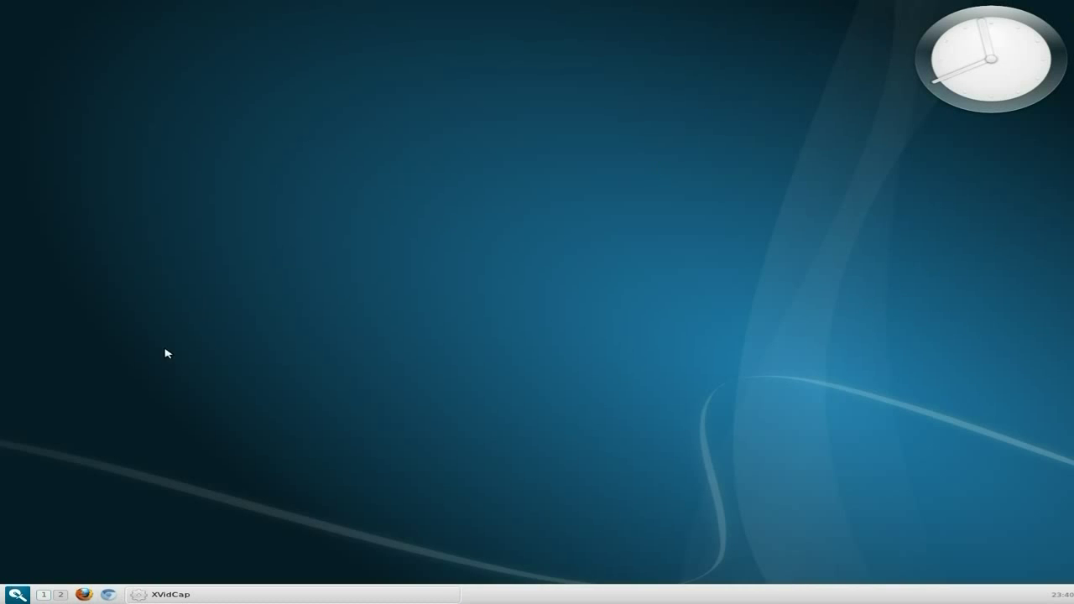
# Step: Browse the System Tools, Sound & Video and Accessories submenus of the main menu, then dismiss it
pyautogui.click(20, 594)
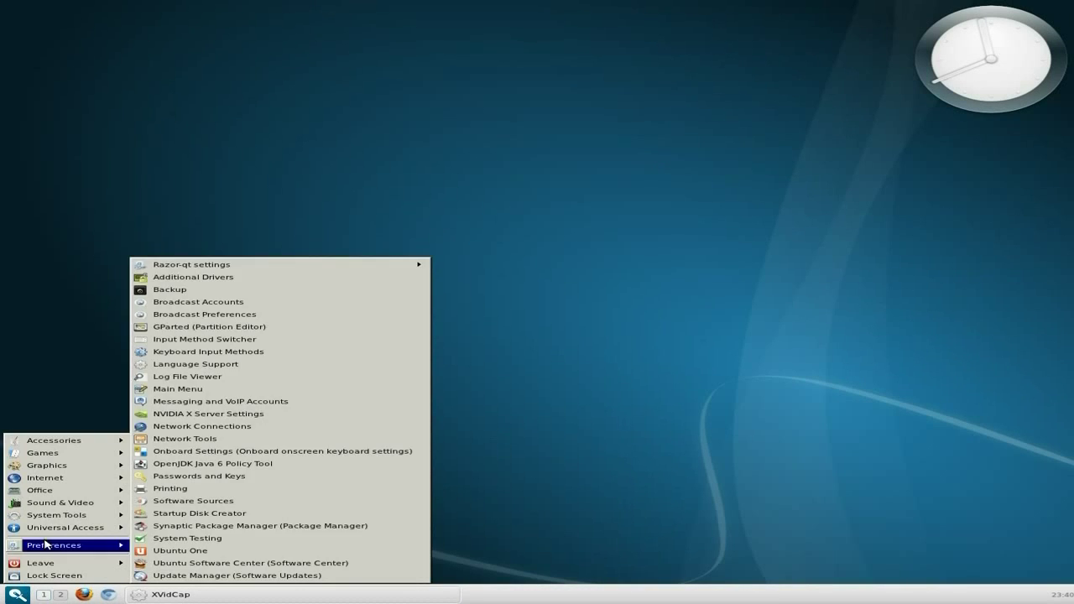
pyautogui.moveTo(52, 517)
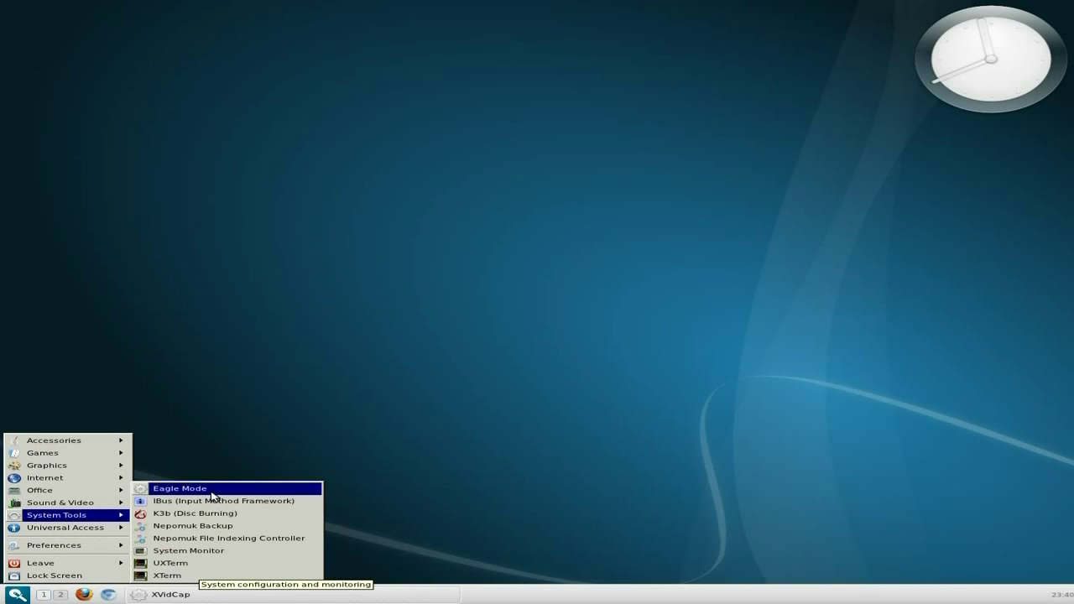
pyautogui.moveTo(100, 504)
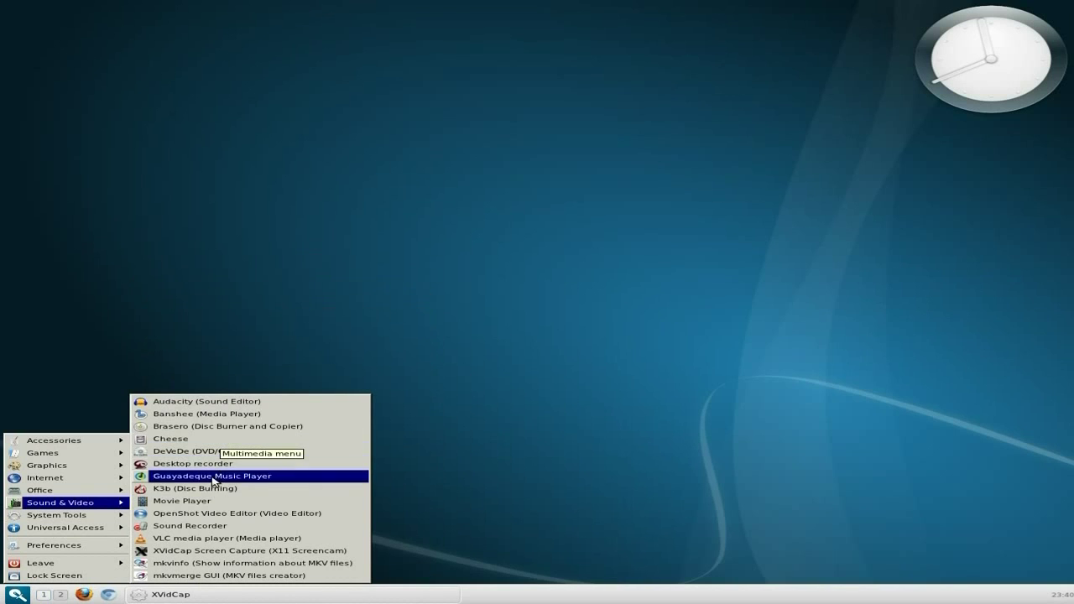
pyautogui.moveTo(77, 477)
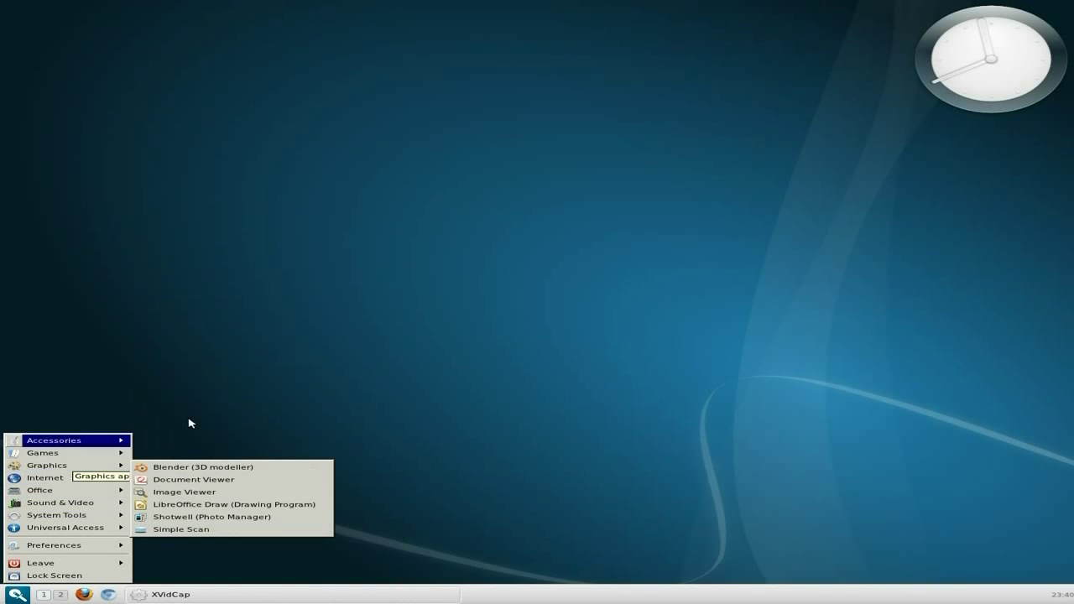
pyautogui.click(450, 325)
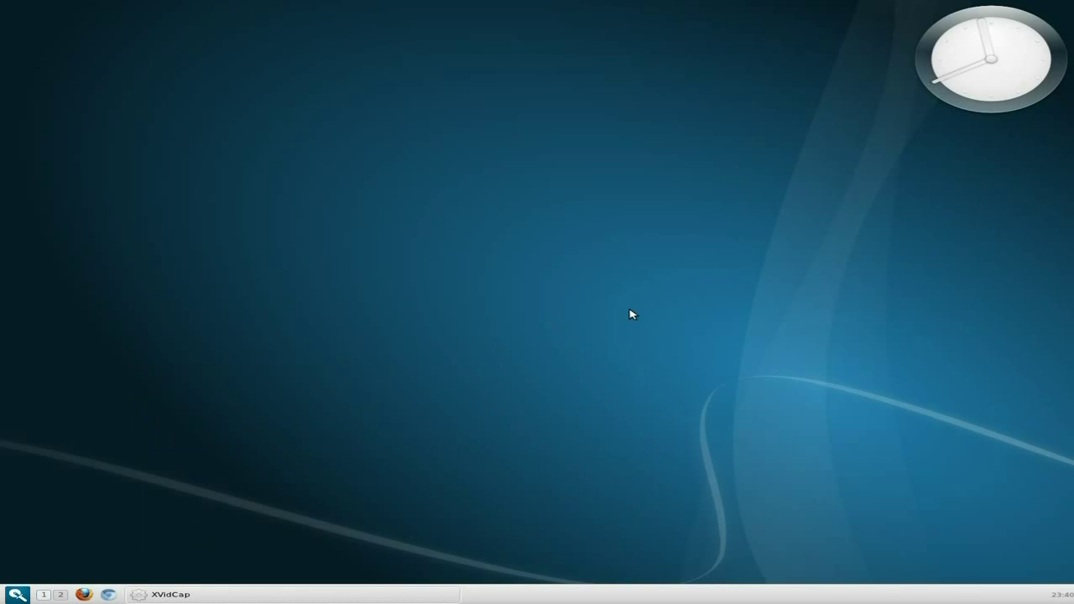
# Step: Browse Preferences and Universal Access in the desktop right-click menu, then dismiss it
pyautogui.rightClick(569, 103)
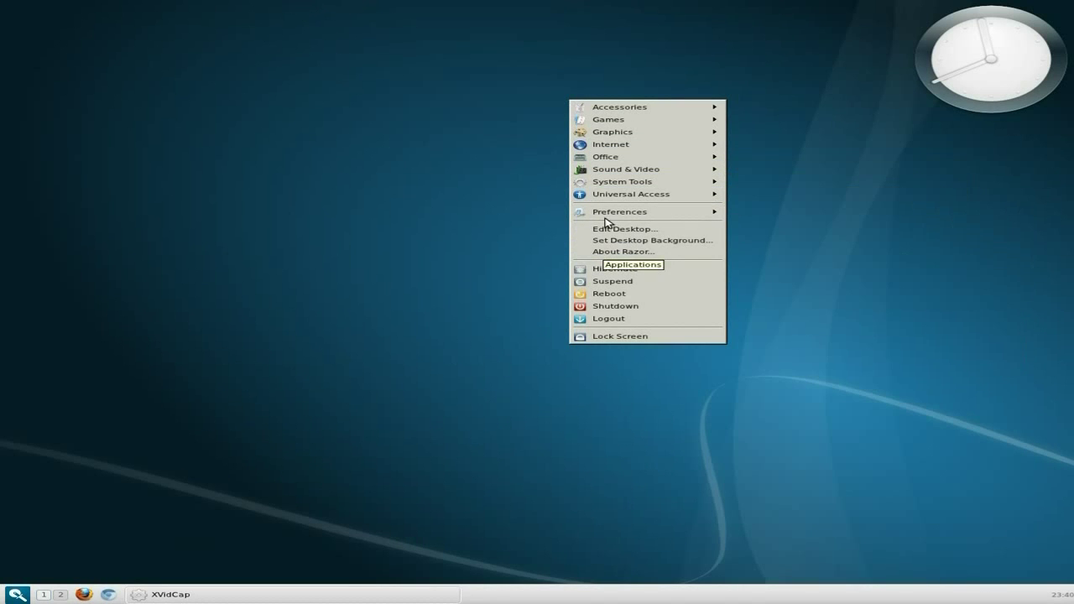
pyautogui.moveTo(605, 217)
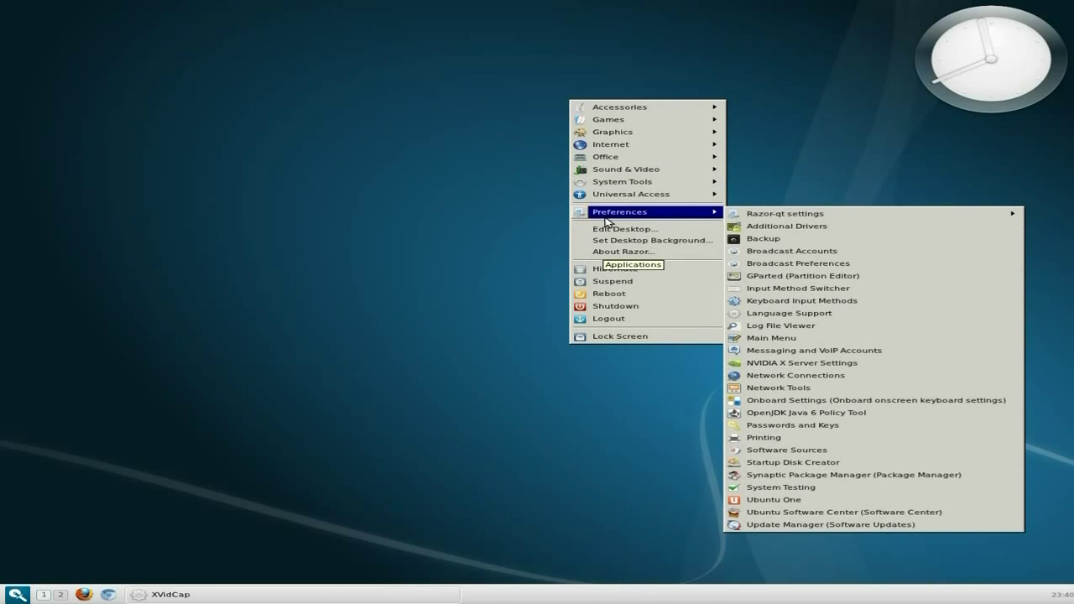
pyautogui.moveTo(613, 200)
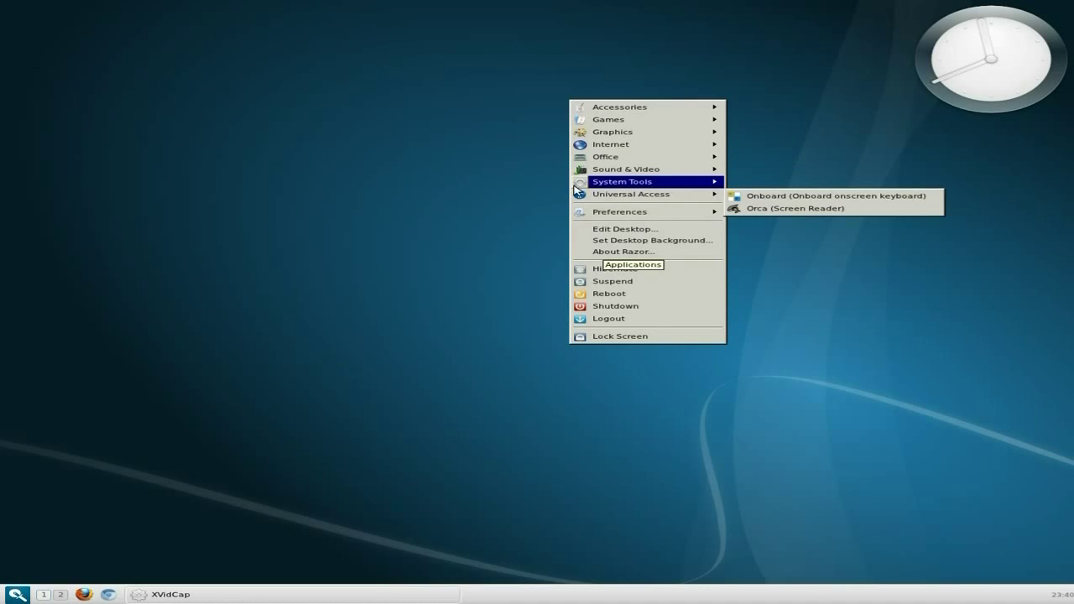
pyautogui.click(394, 161)
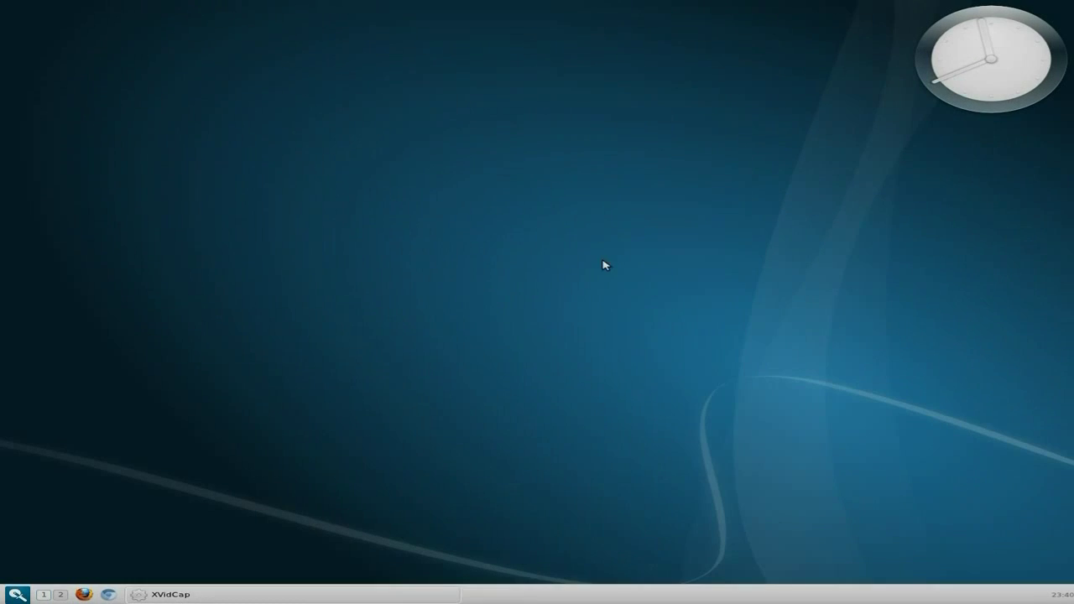